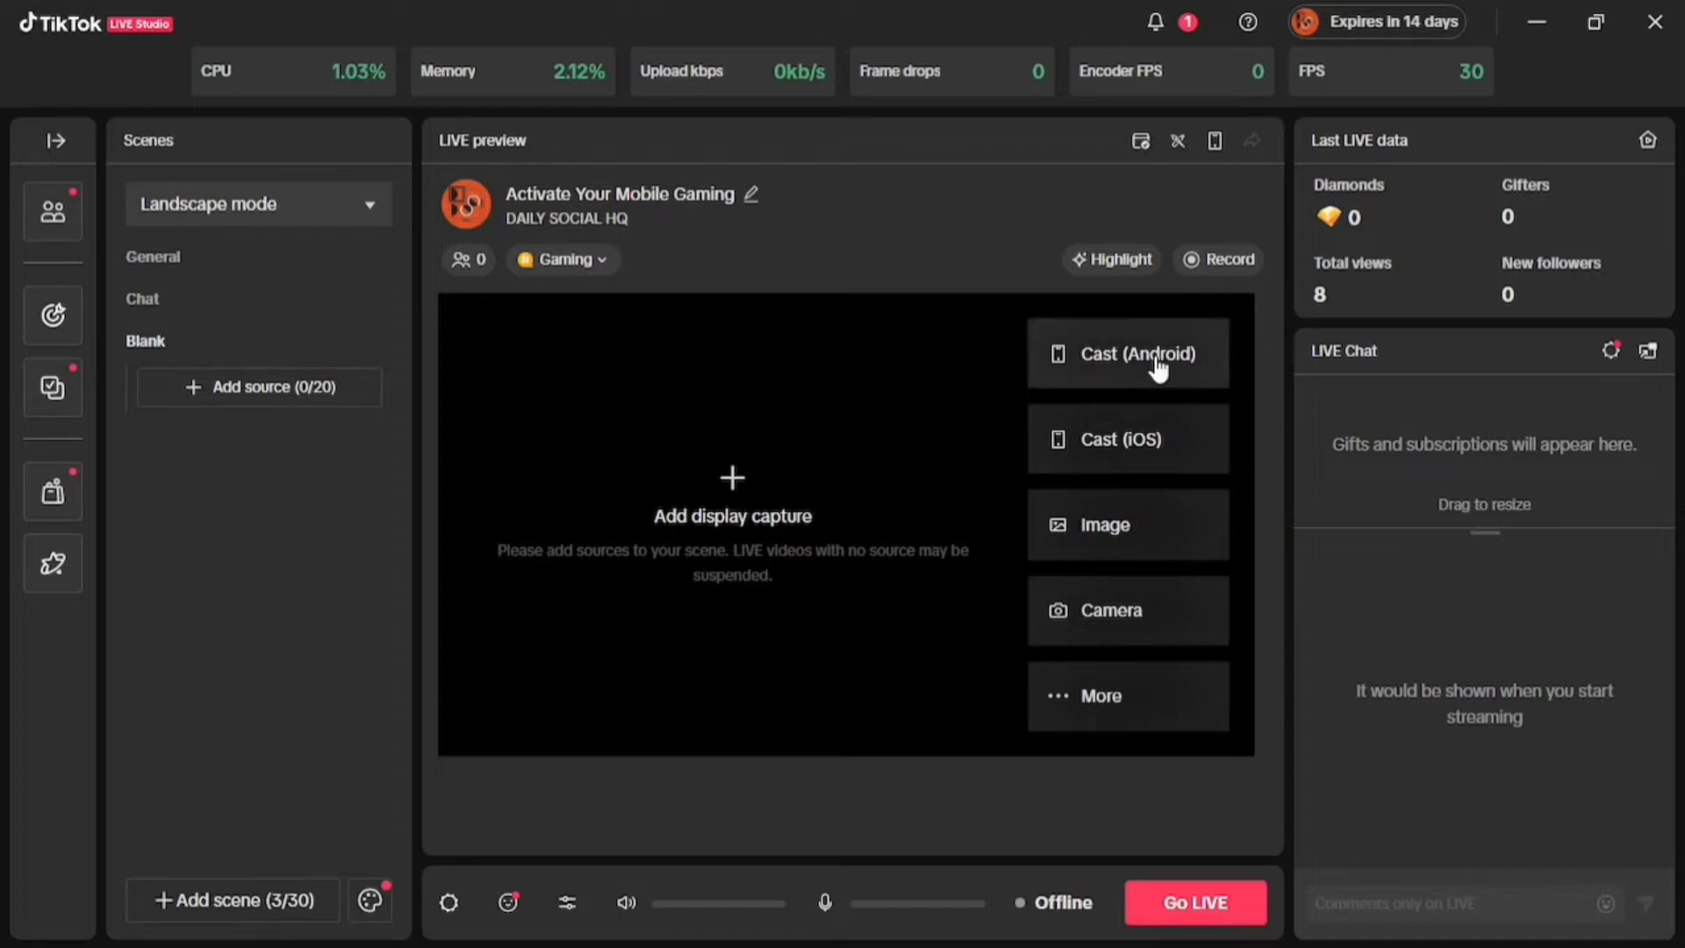
- Start an Android cast and mark the USB cable and driver install steps done
click(1110, 353)
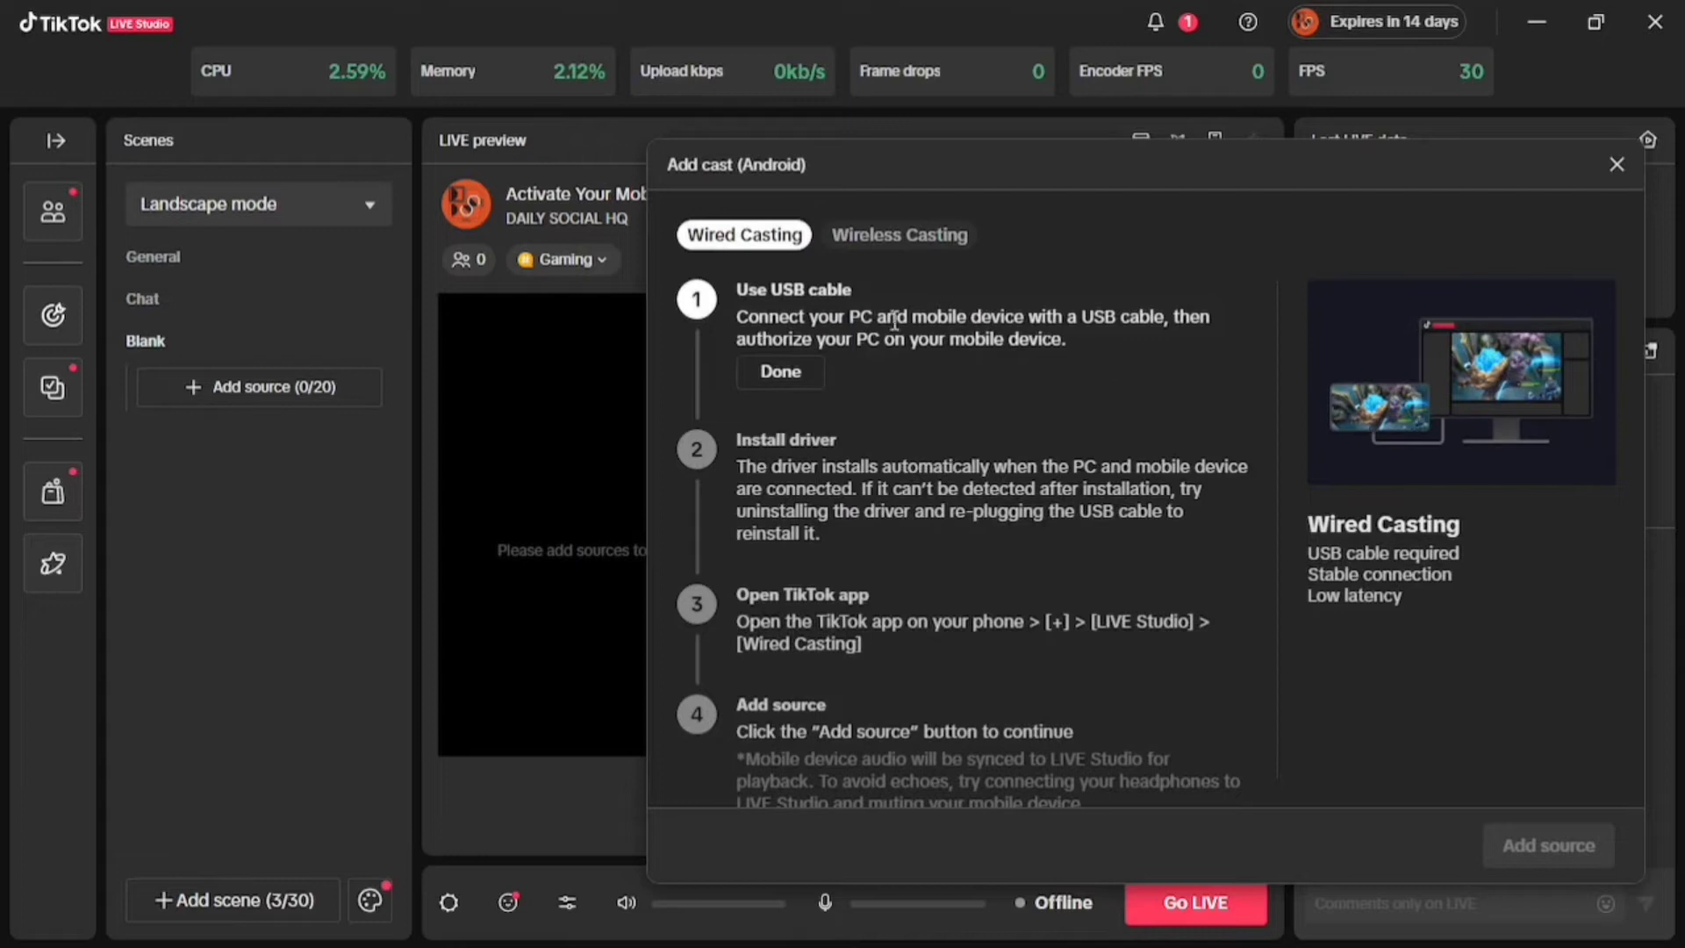
click(790, 375)
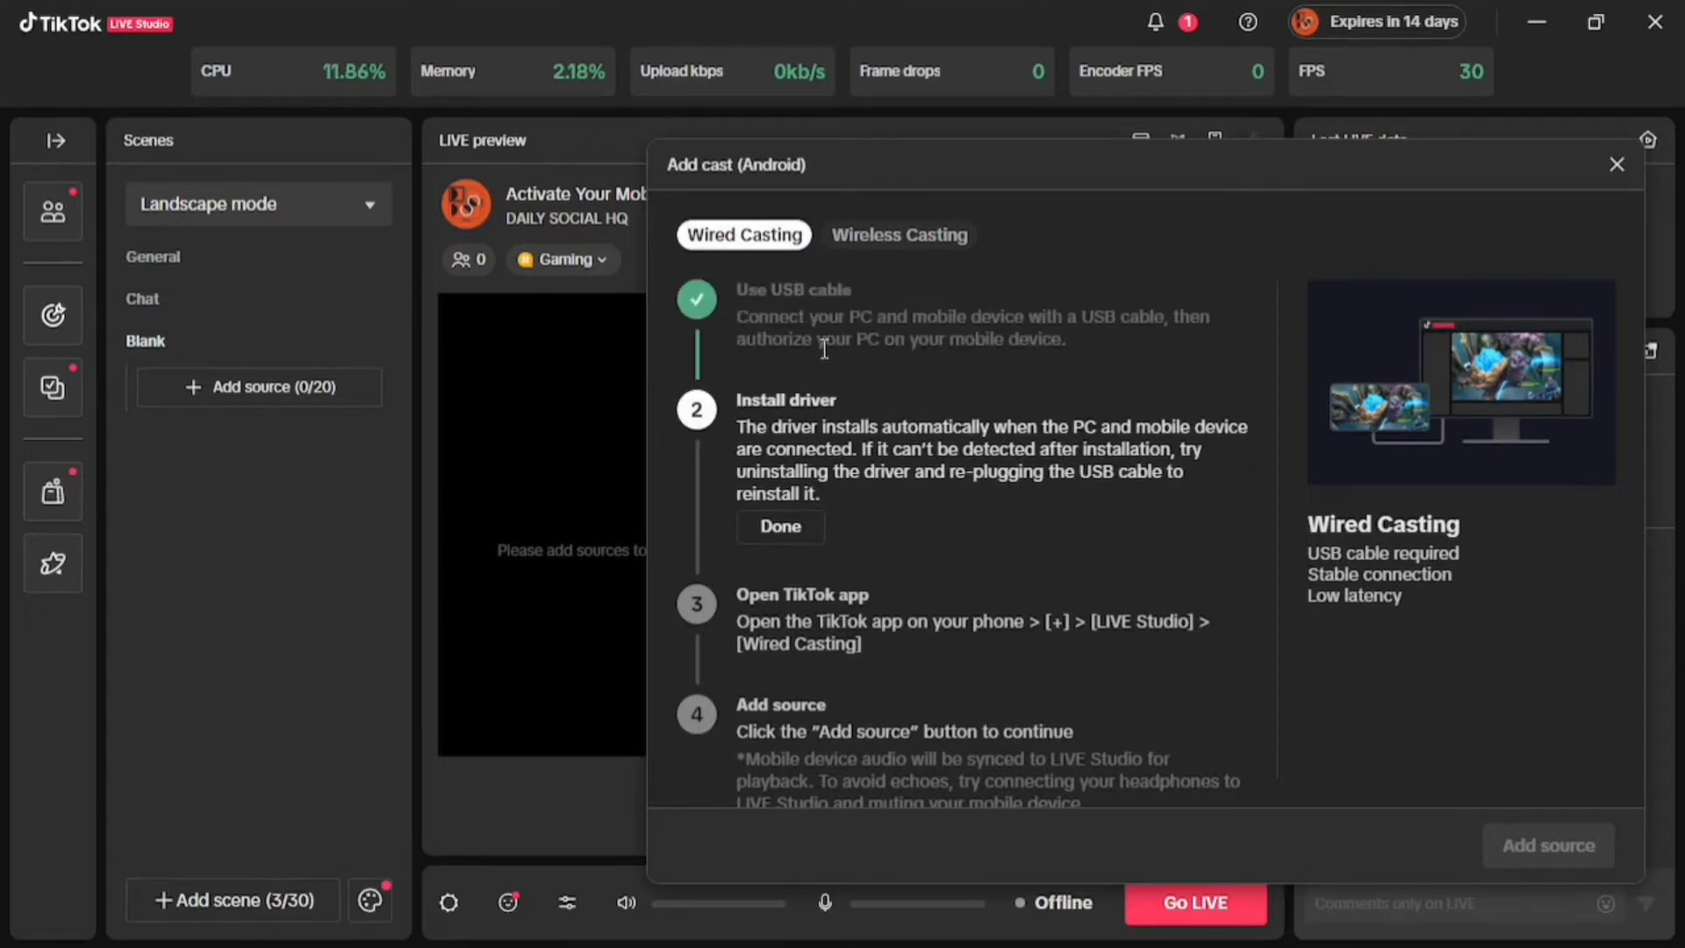
click(783, 526)
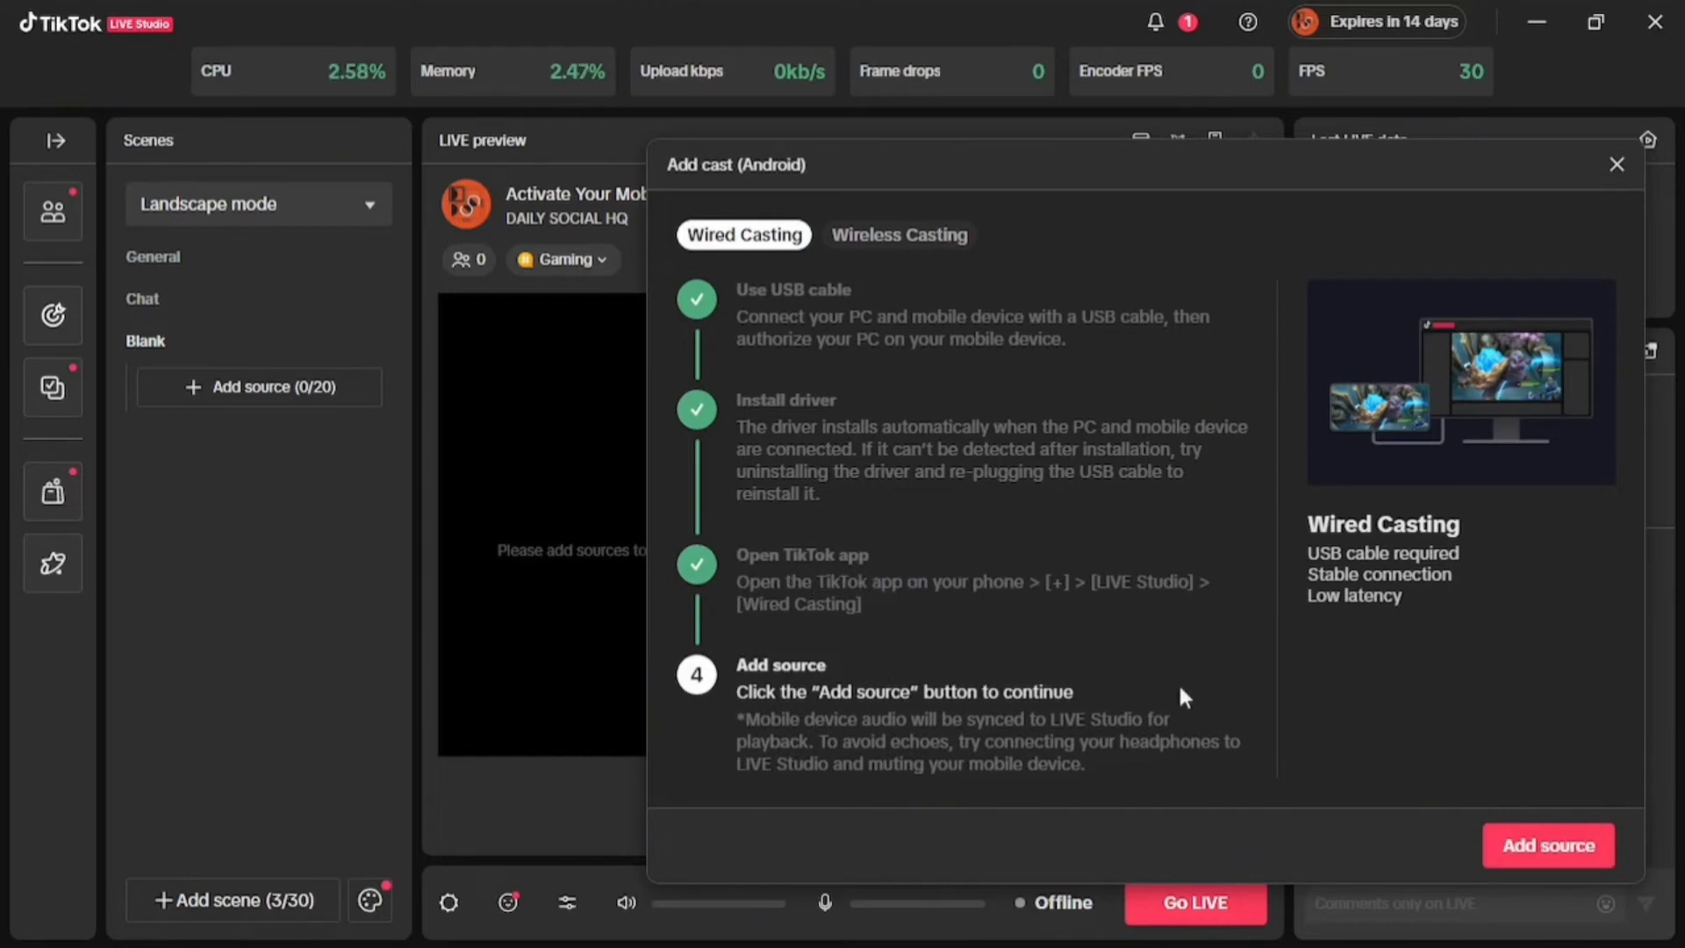
- Add the connected Android phone as a Cast (Android) source showing 8 Ball Pool
click(1548, 847)
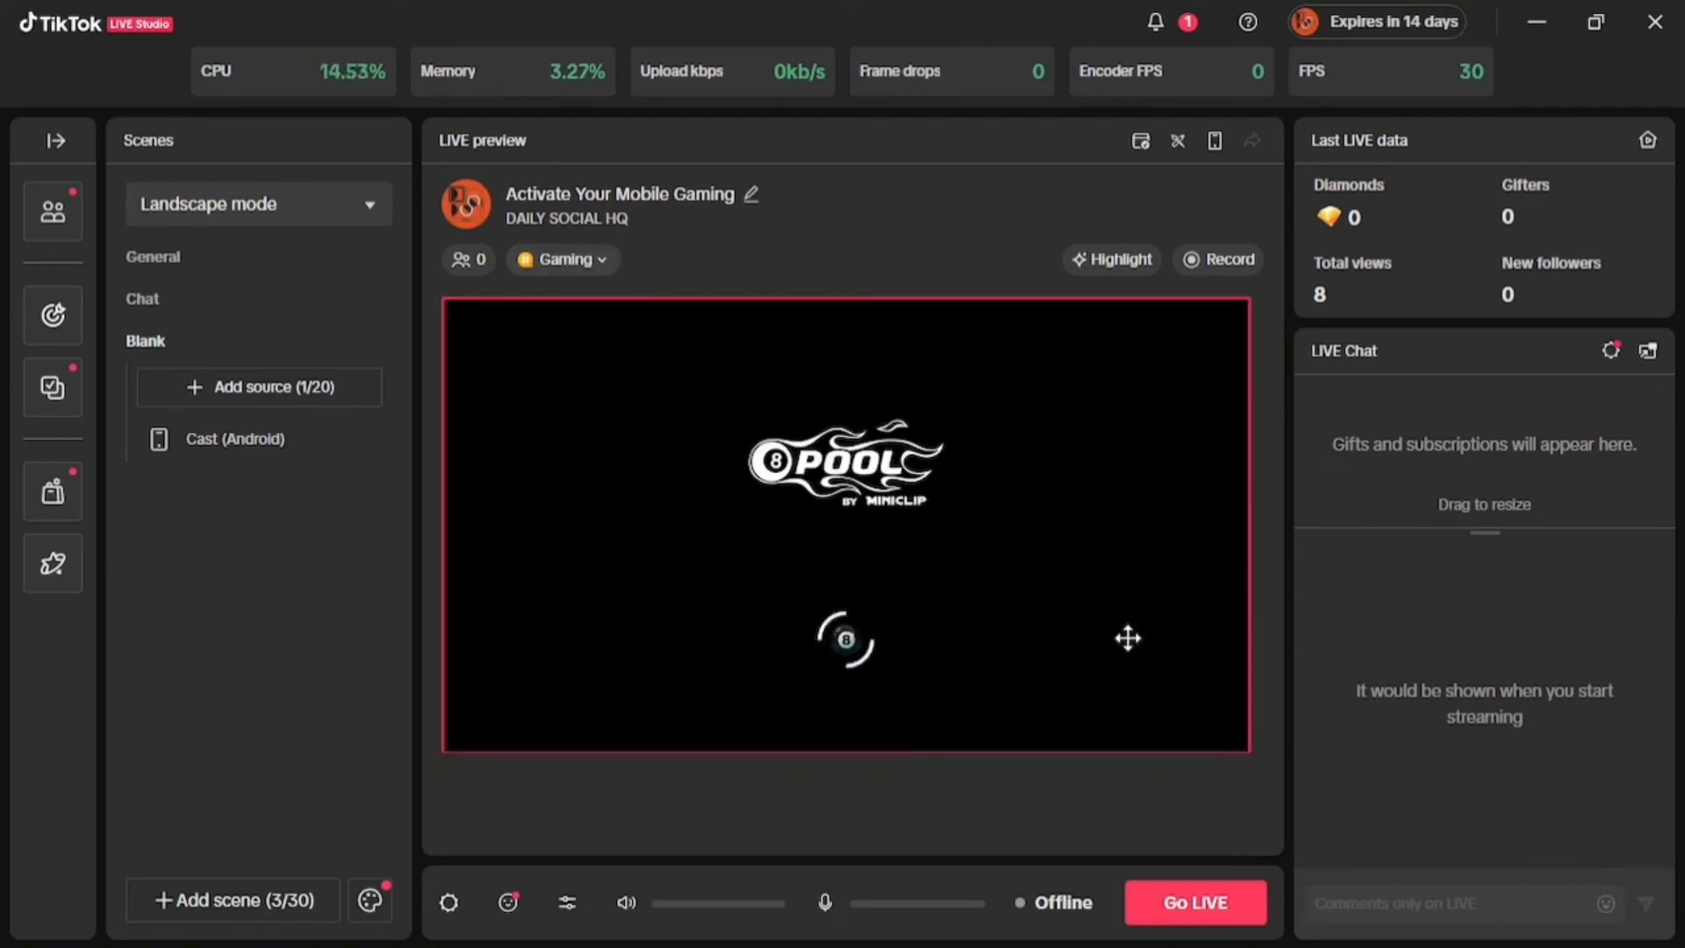
- Bring up LIVE settings with Gaming topic and title 'Activate Your Mobile Gaming'
click(1198, 906)
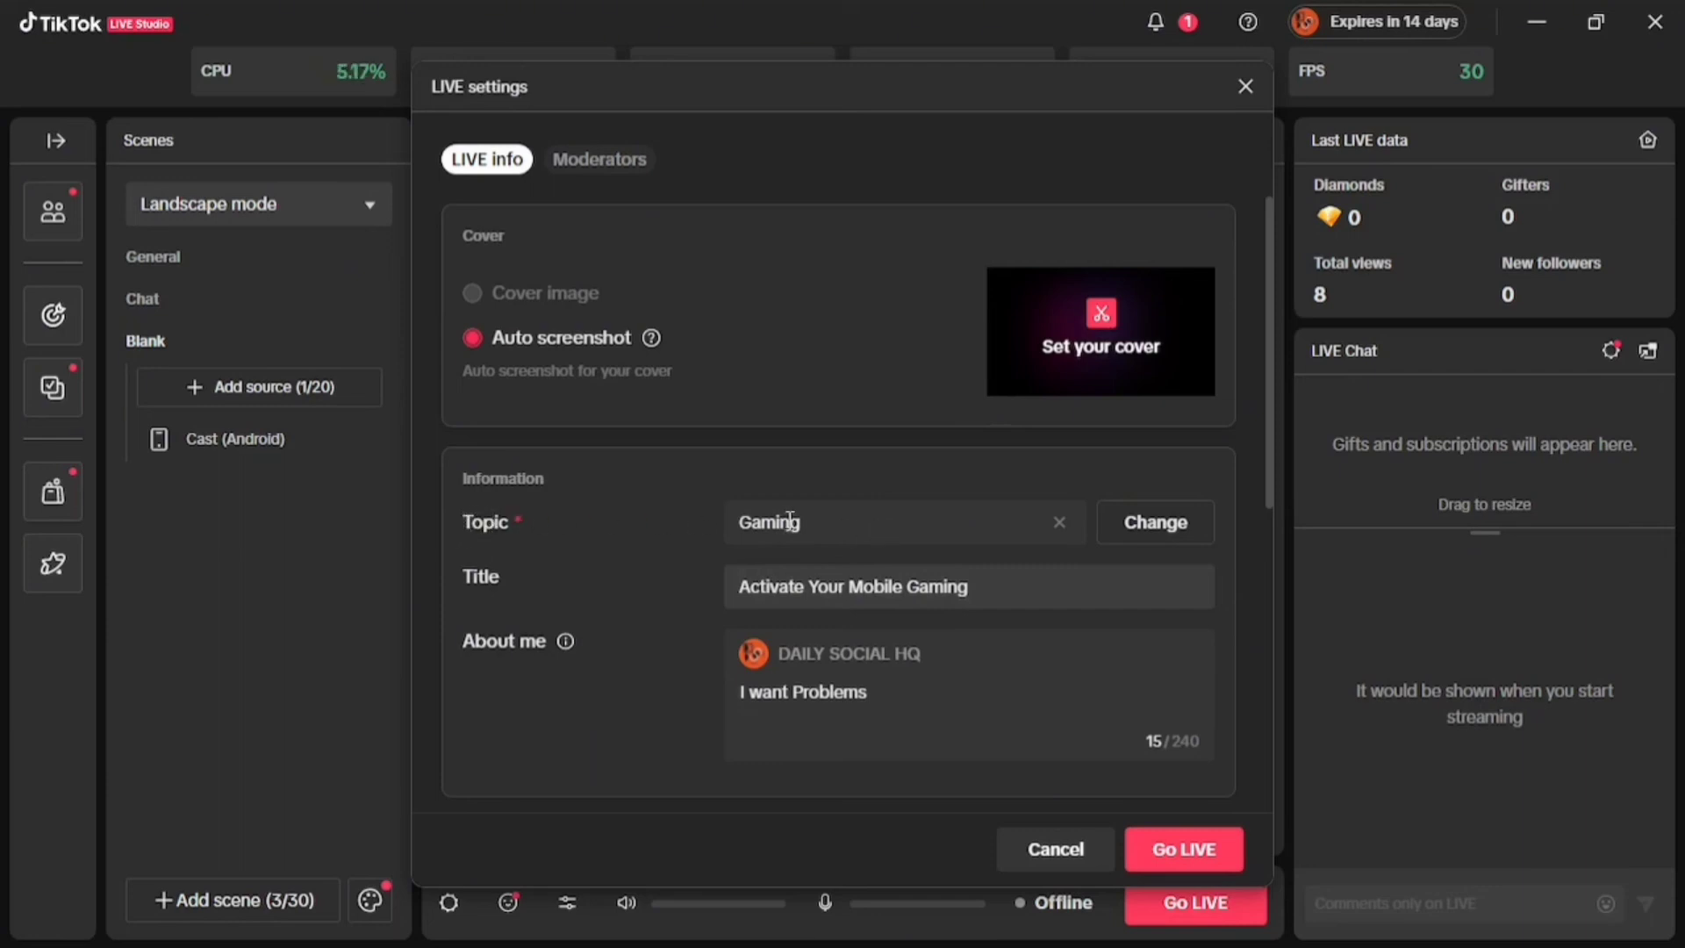
- Open the Add topic list showing games like Subway Surfers and PUBG Mobile
click(1157, 524)
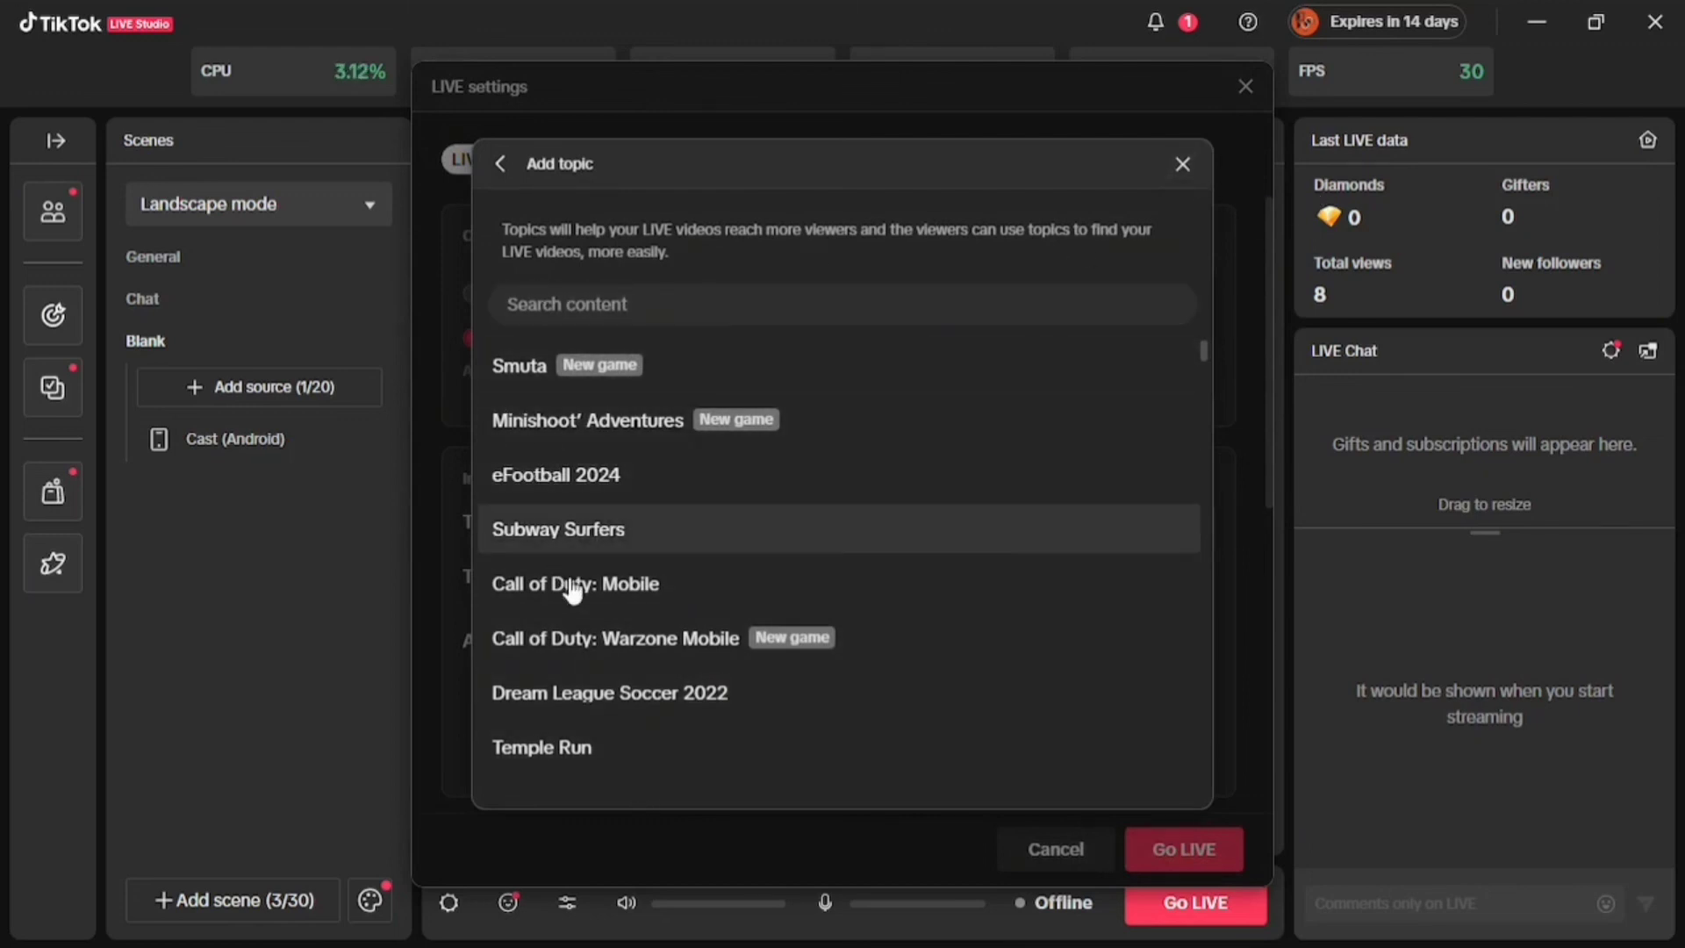
scroll(573, 591, down, 4)
scroll(580, 607, down, 4)
scroll(580, 613, down, 3)
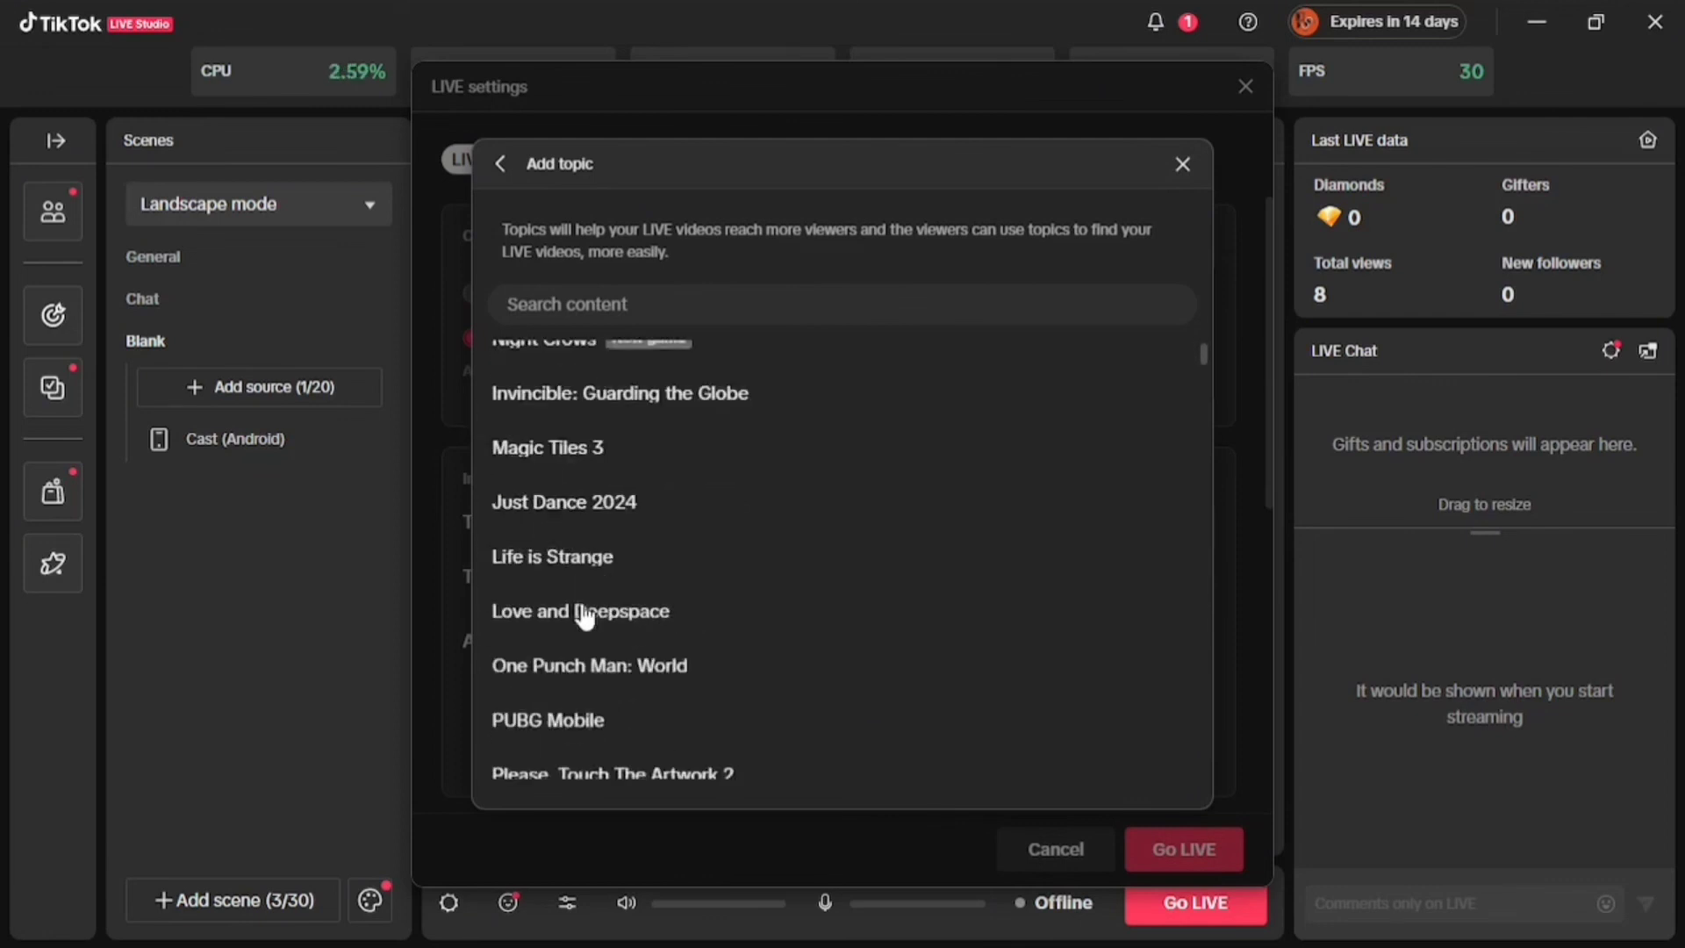
scroll(584, 617, down, 1)
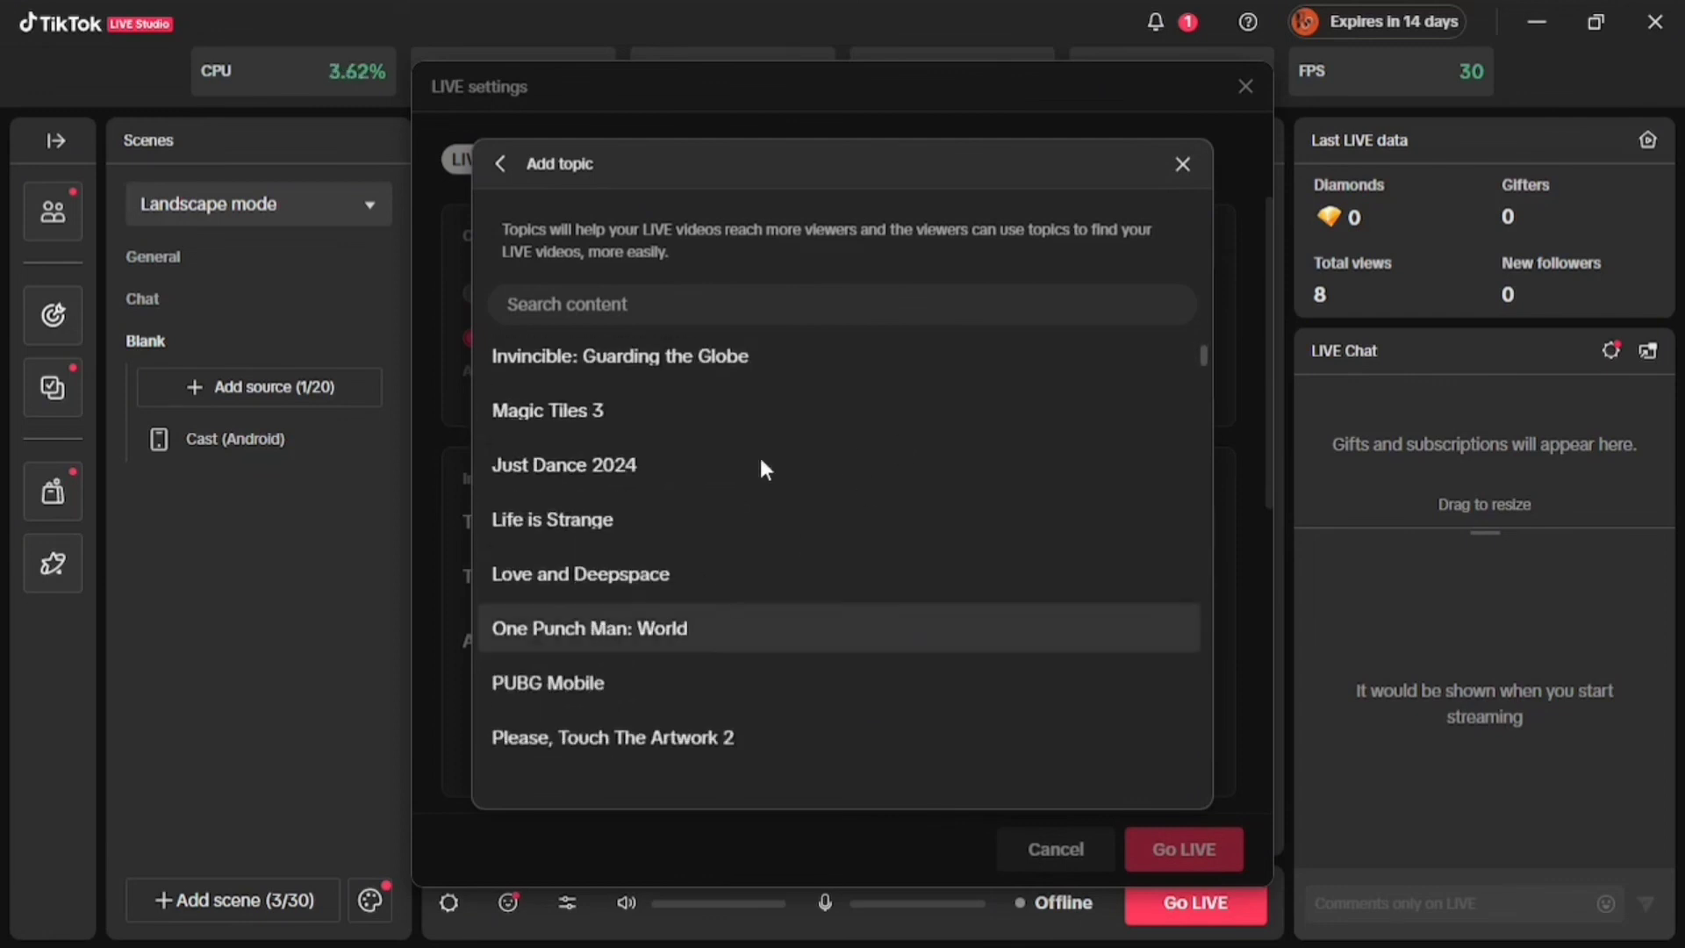
- Keep Gaming as the topic and launch the stream at 1280×720, 30 FPS
click(1182, 170)
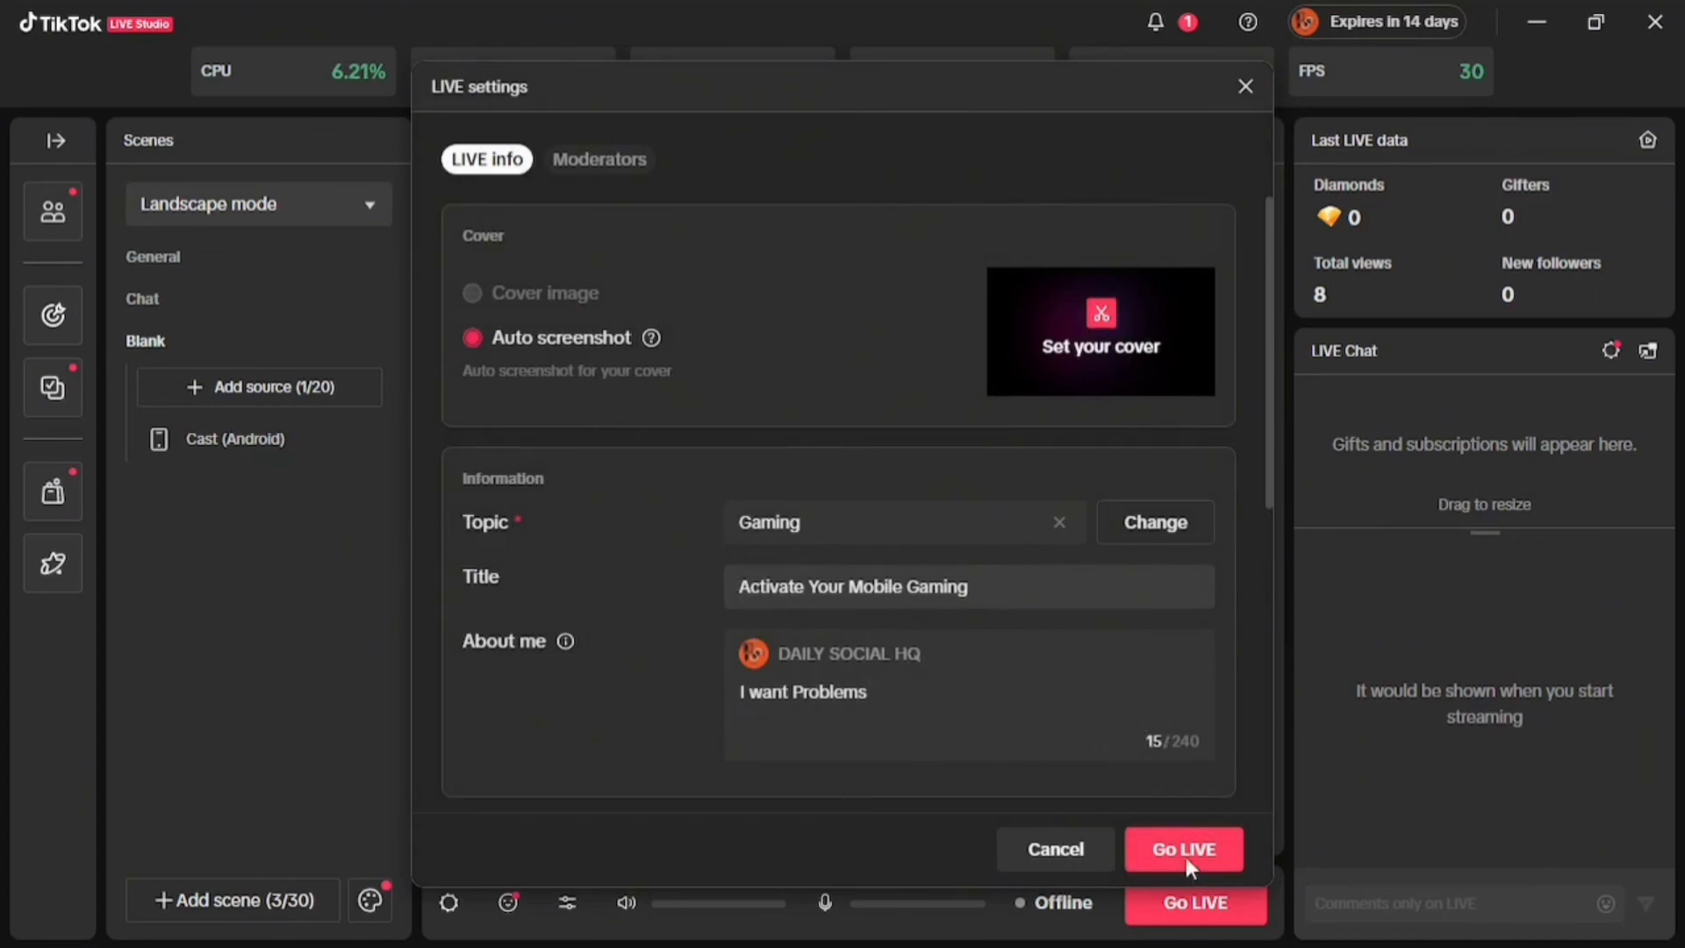
scroll(1186, 858, down, 1)
scroll(968, 653, down, 4)
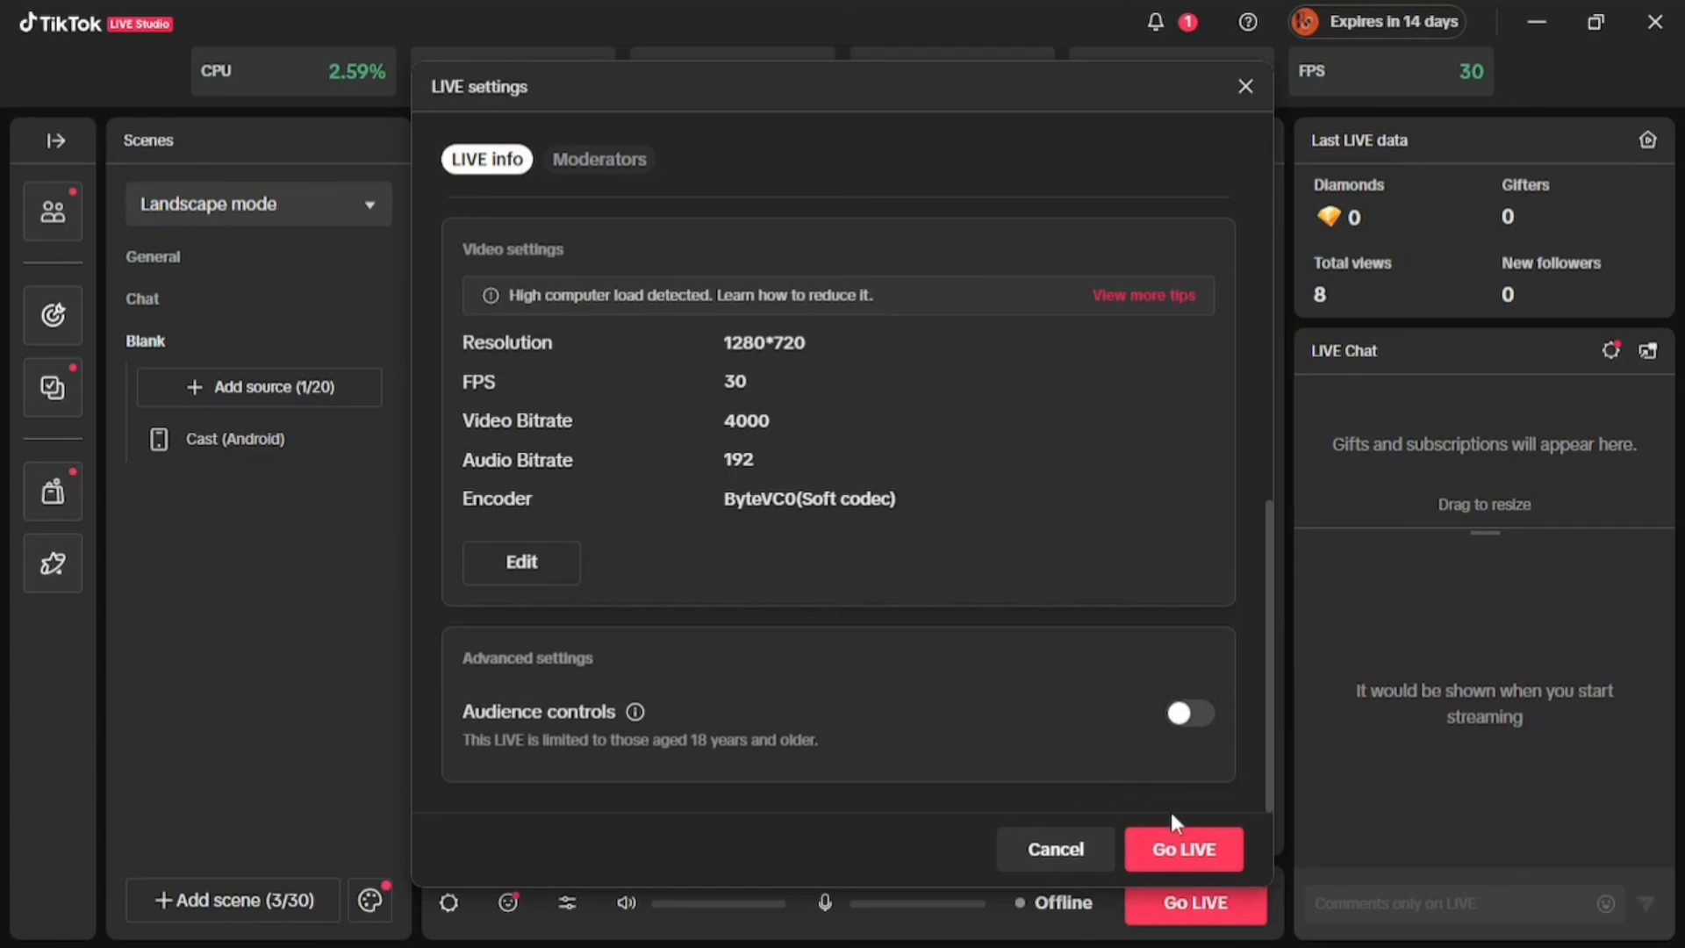
click(1182, 850)
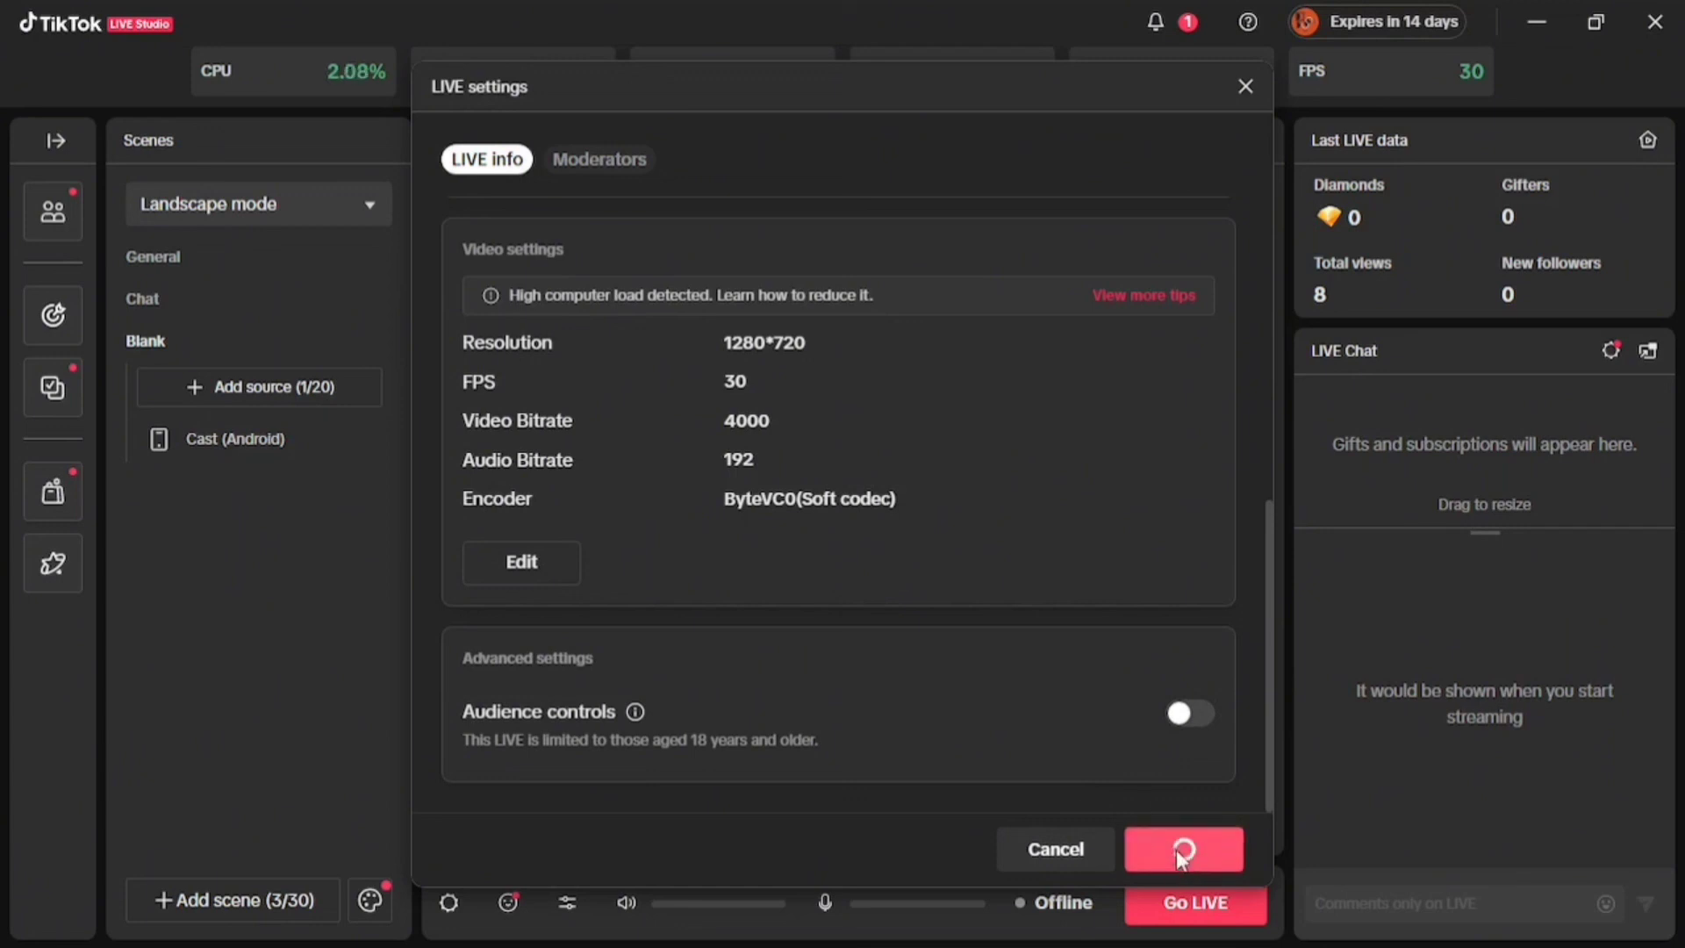